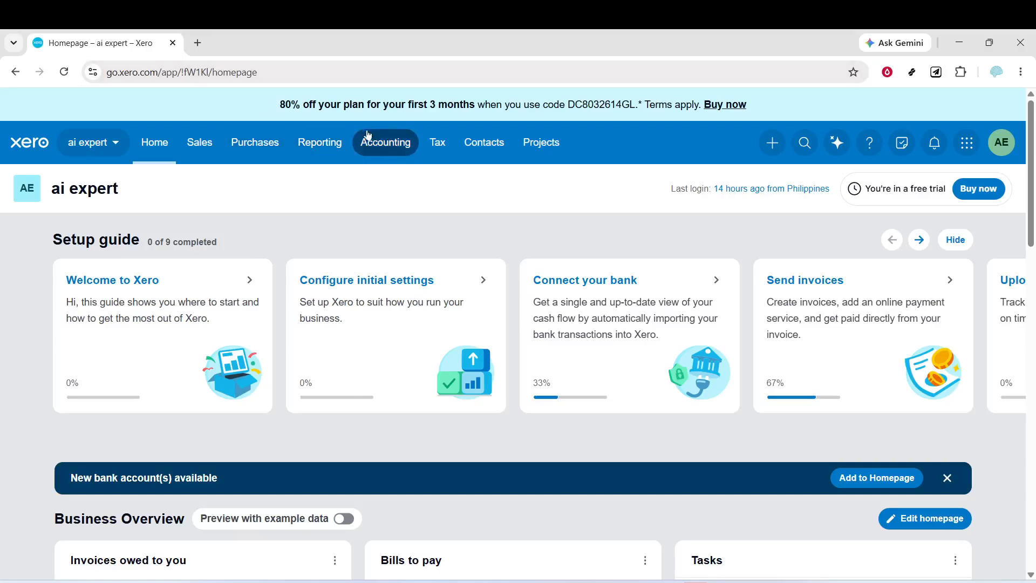
Step: Open the manual tax rates page from the organisation's accounting settings
left_click(362, 136)
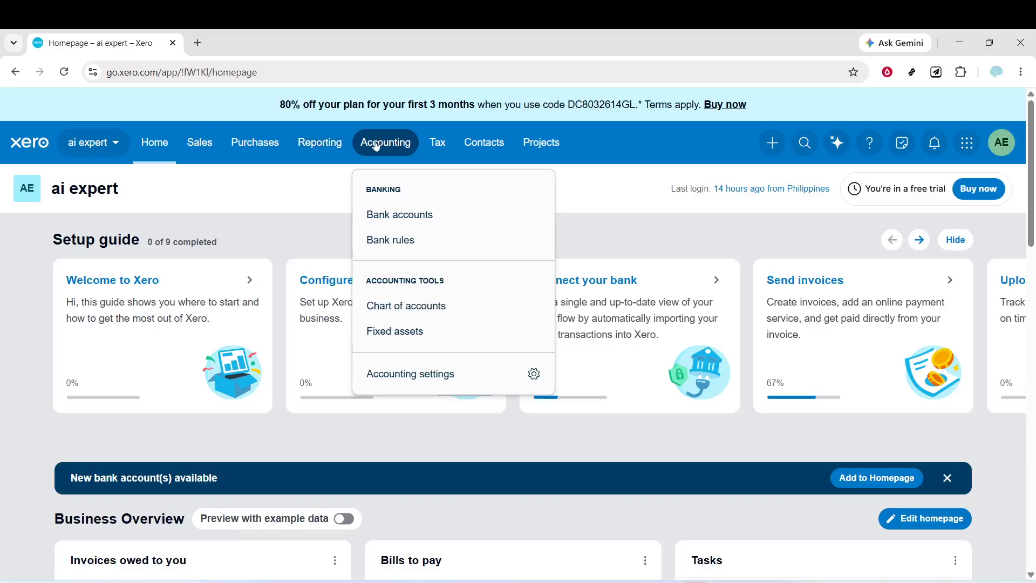
left_click(451, 377)
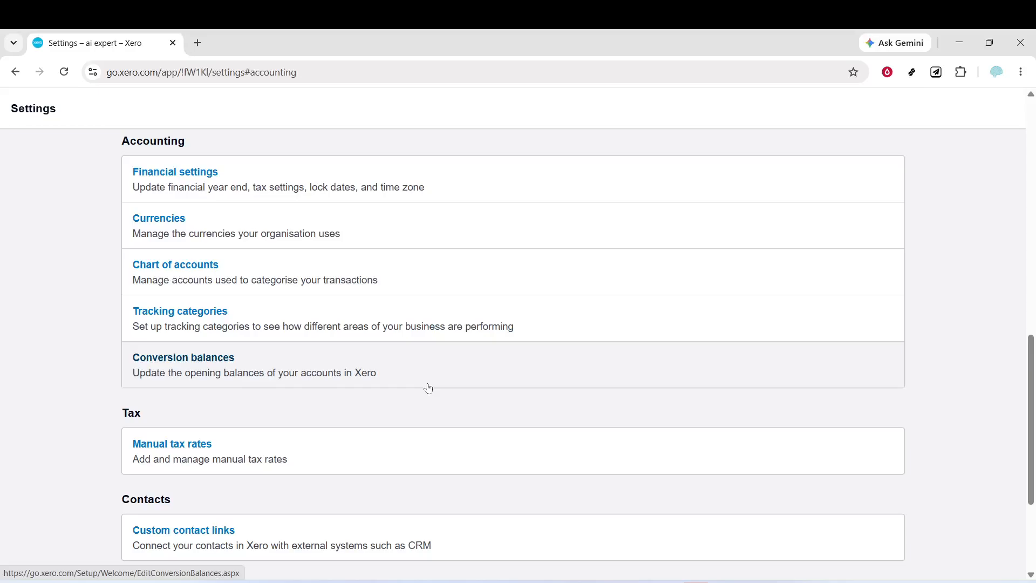
scroll(452, 350, "up", 2)
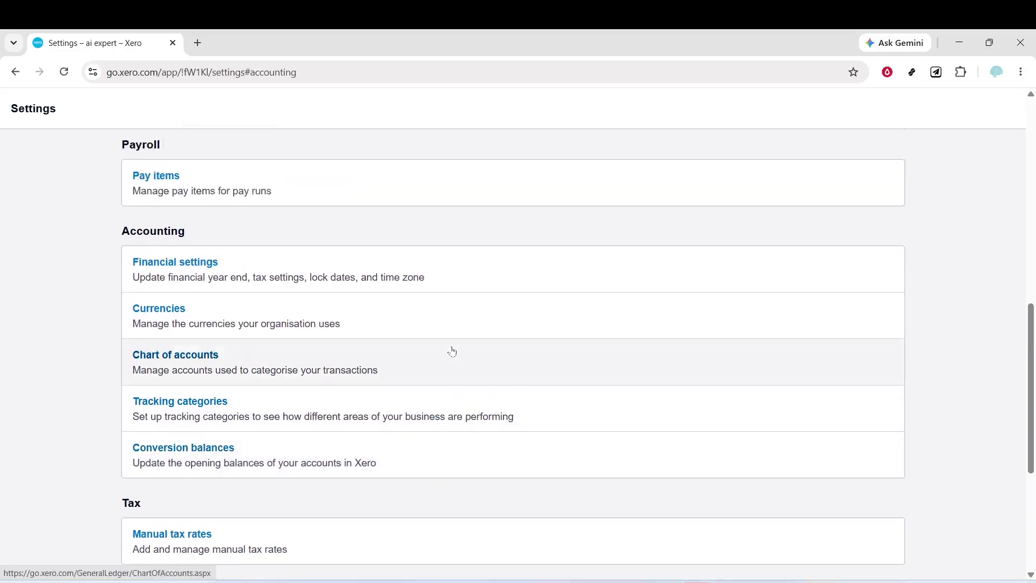
scroll(452, 351, "down", 4)
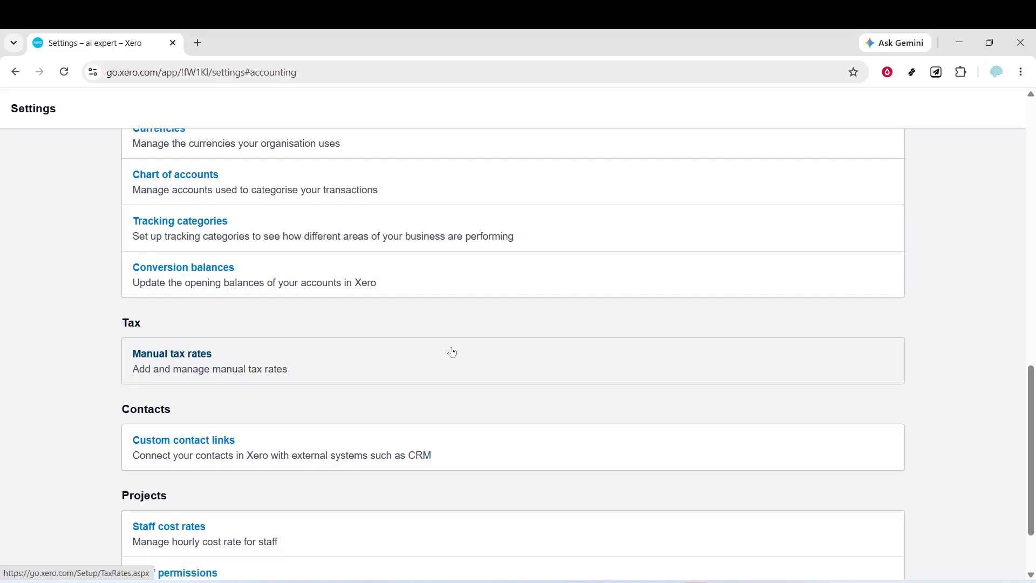
scroll(453, 351, "down", 2)
scroll(436, 372, "up", 2)
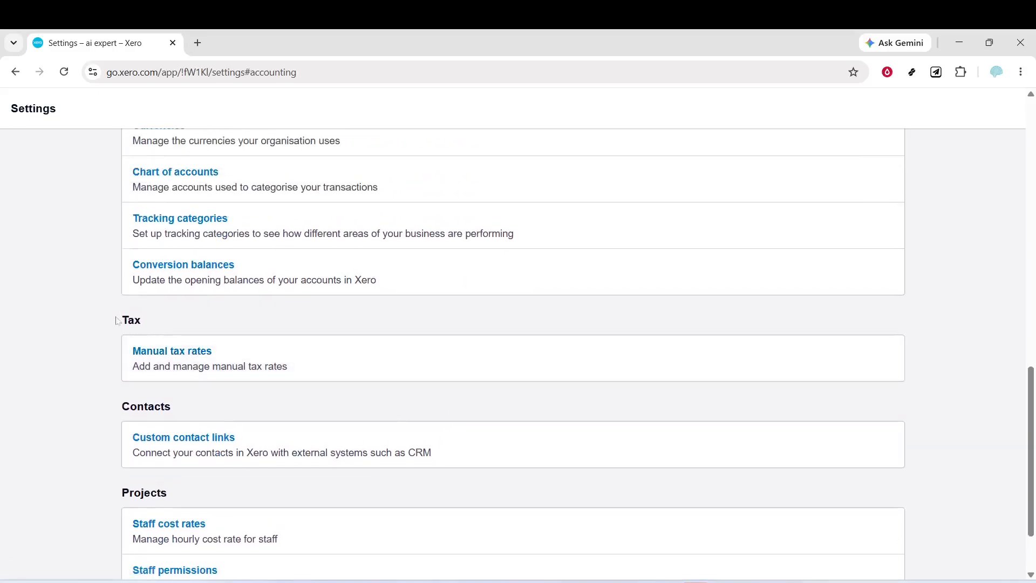
left_click_drag(117, 321, 213, 353)
left_click(244, 352)
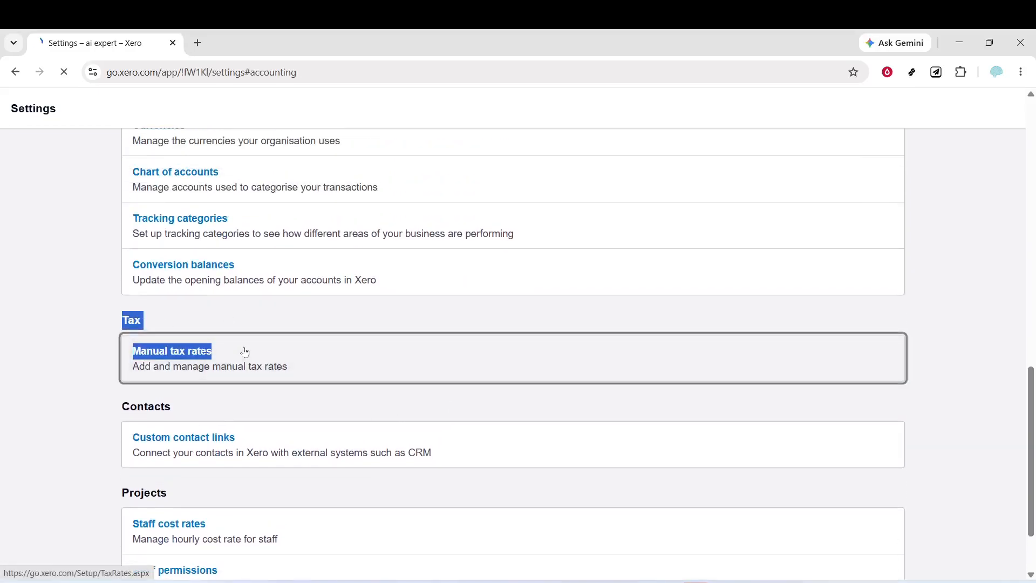
left_click(246, 354)
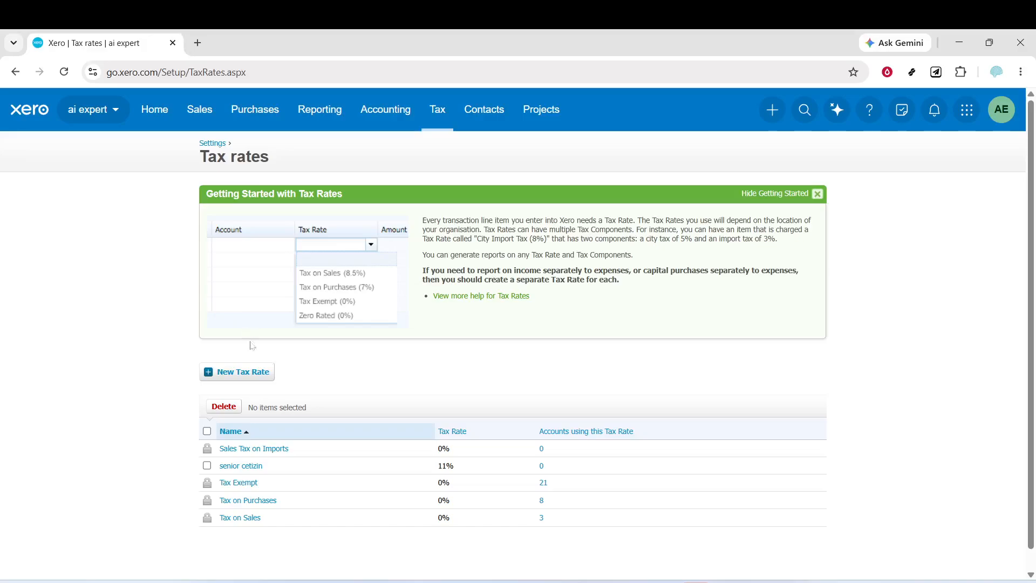
Step: Start a new tax rate and give it the display name "senior tax"
scroll(281, 432, "down", 1)
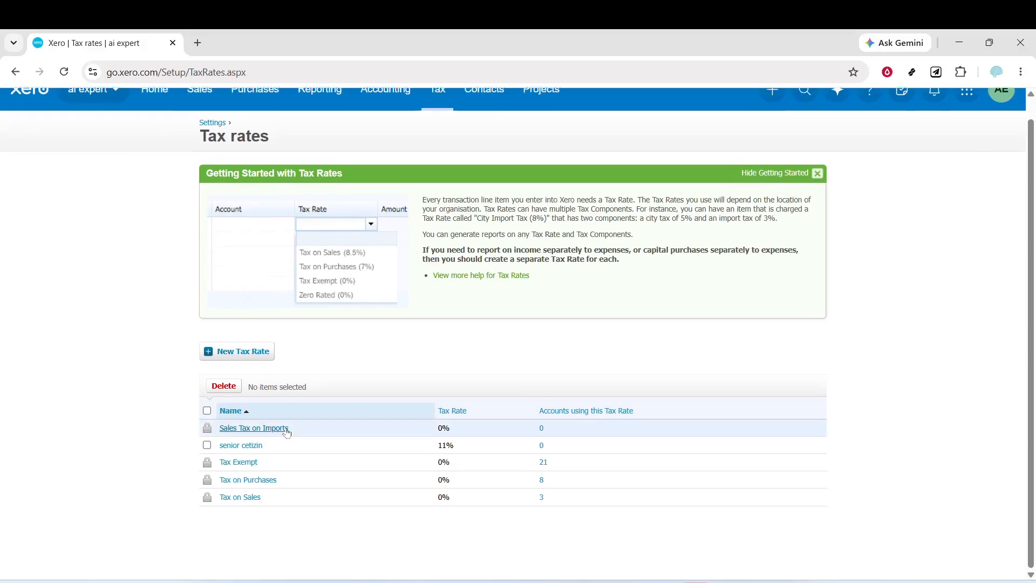
left_click(252, 356)
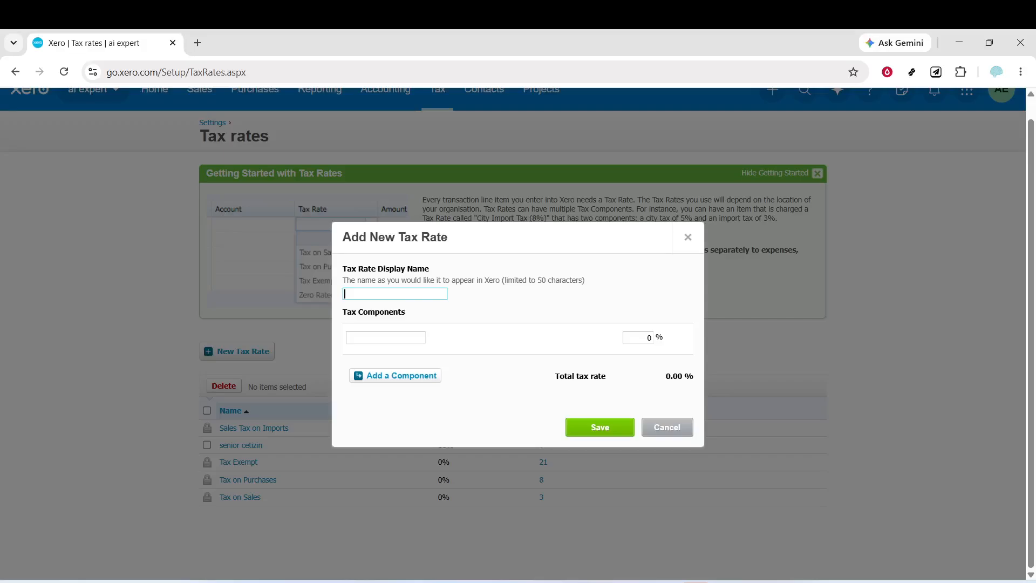
type("senior")
type(" disco")
key("BackSpace")
key("BackSpace")
key("BackSpace")
key("BackSpace")
key("BackSpace")
type("tax")
Step: Set the first tax component's rate to 2%
left_click(407, 337)
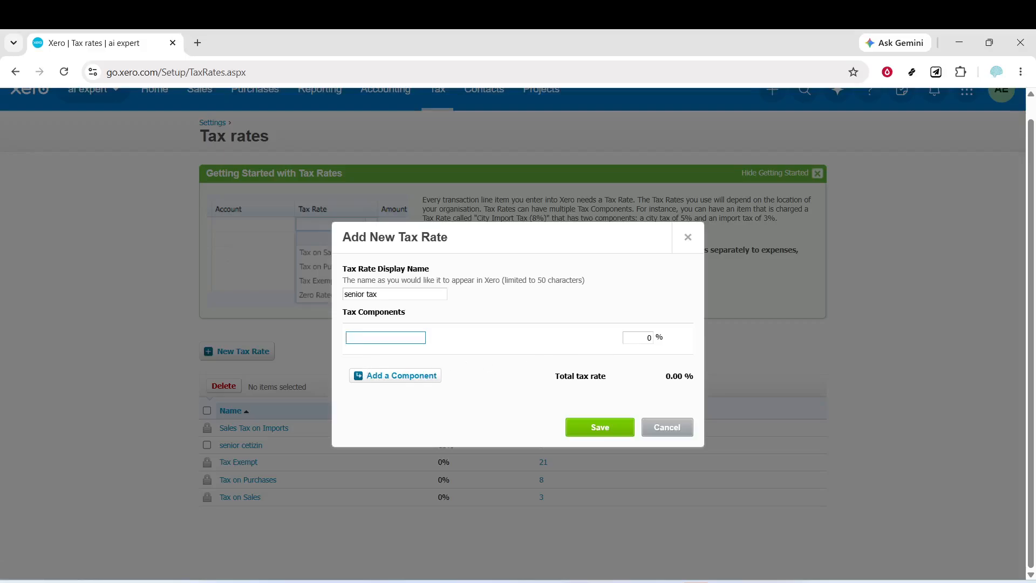
left_click(647, 337)
key("BackSpace")
left_click(410, 345)
left_click(403, 339)
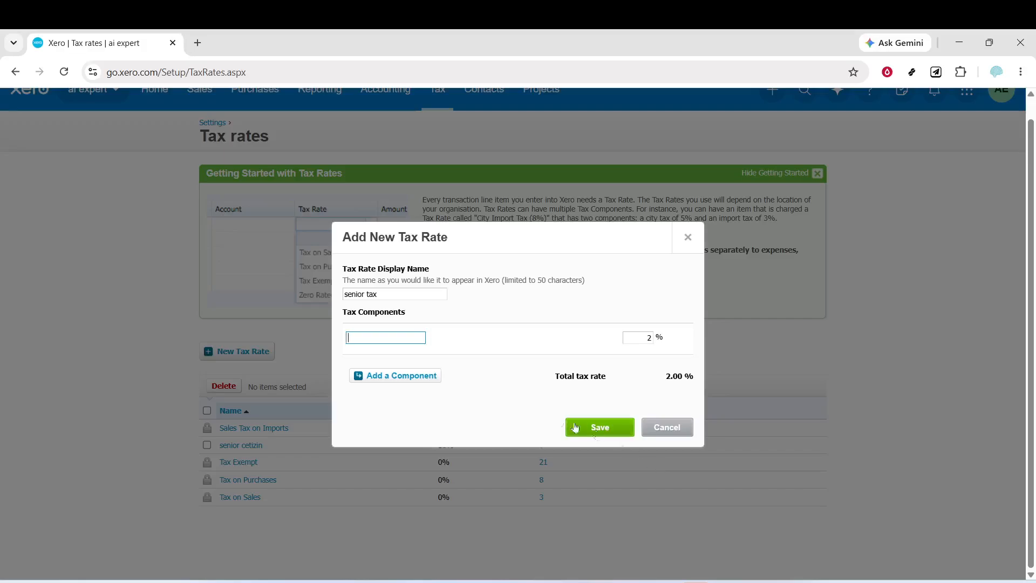
Step: Add a second tax component with a rate of 5%
left_click(429, 377)
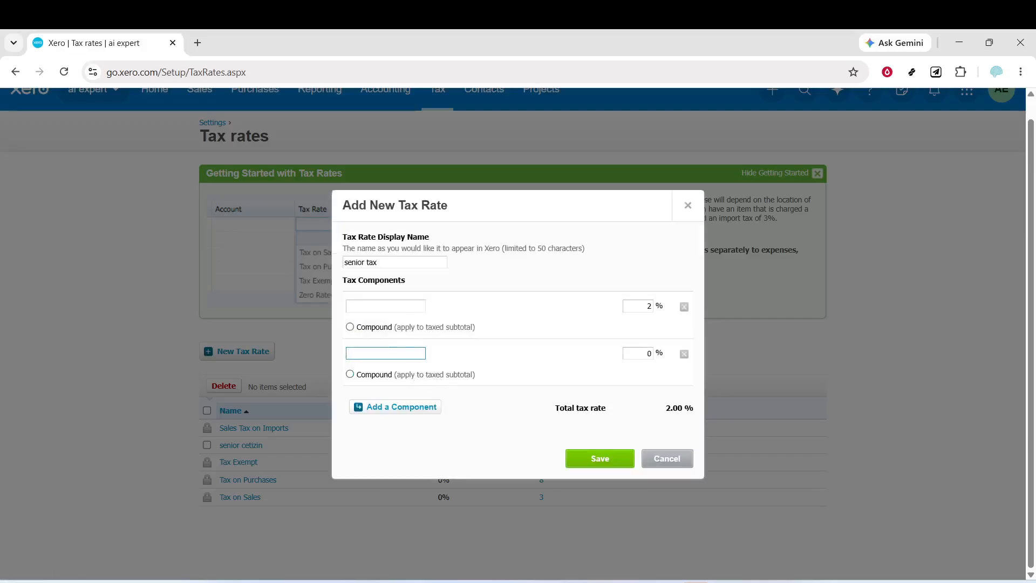
left_click(640, 353)
key("ctrl+a")
type("5")
Step: Make the 5% component the compound one, applied to the taxed subtotal
left_click(396, 308)
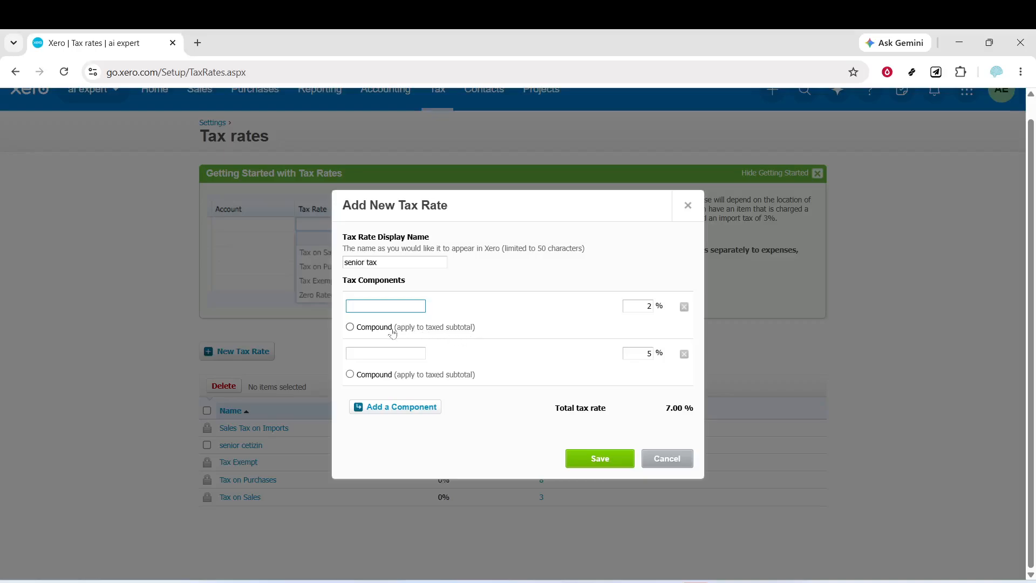
left_click(374, 327)
left_click(386, 353)
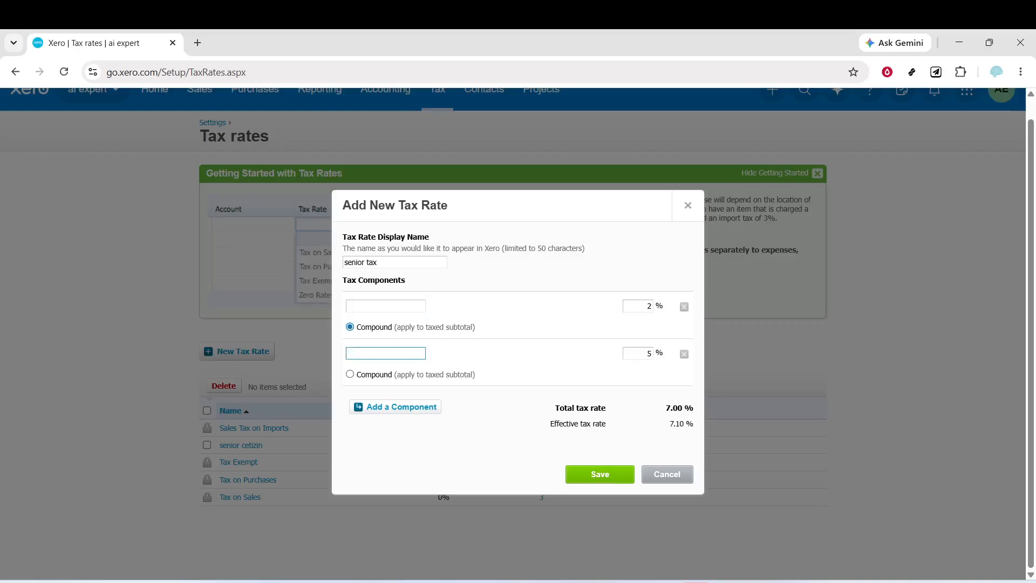
left_click(373, 374)
Step: Name both the 2% and the 5% tax components "sample"
left_click(389, 306)
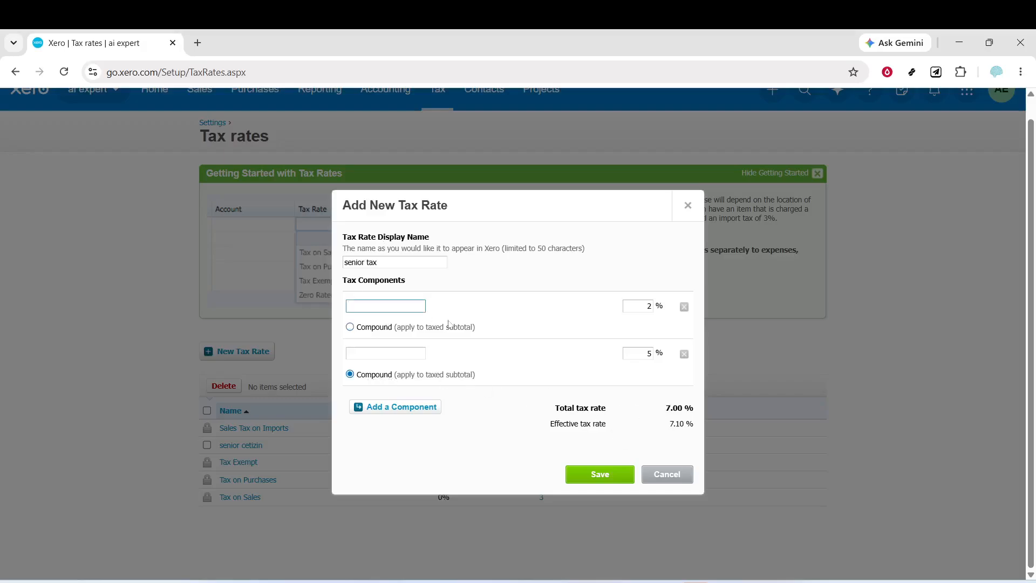
type("sample")
key("Tab")
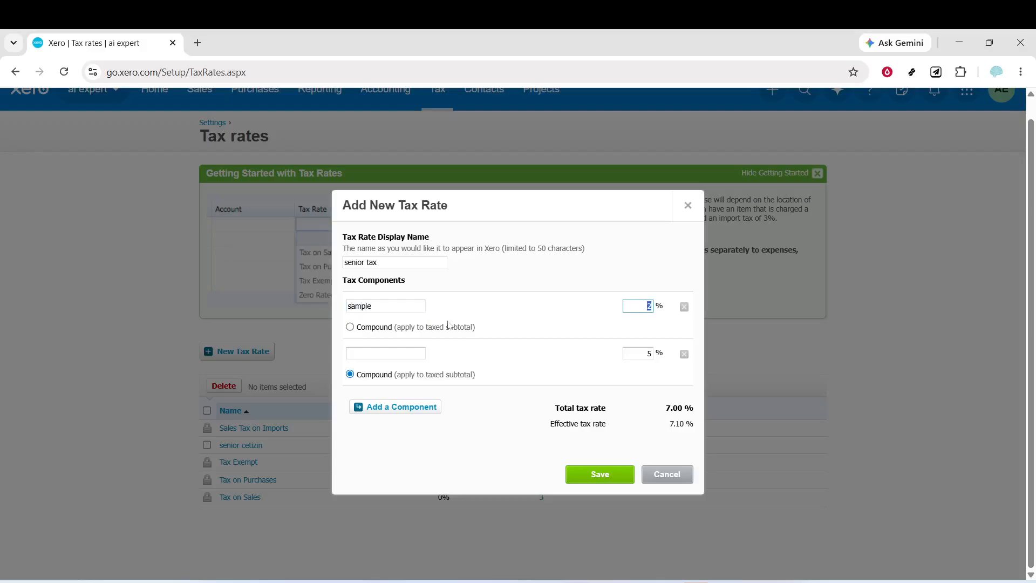
left_click(385, 353)
type("sample")
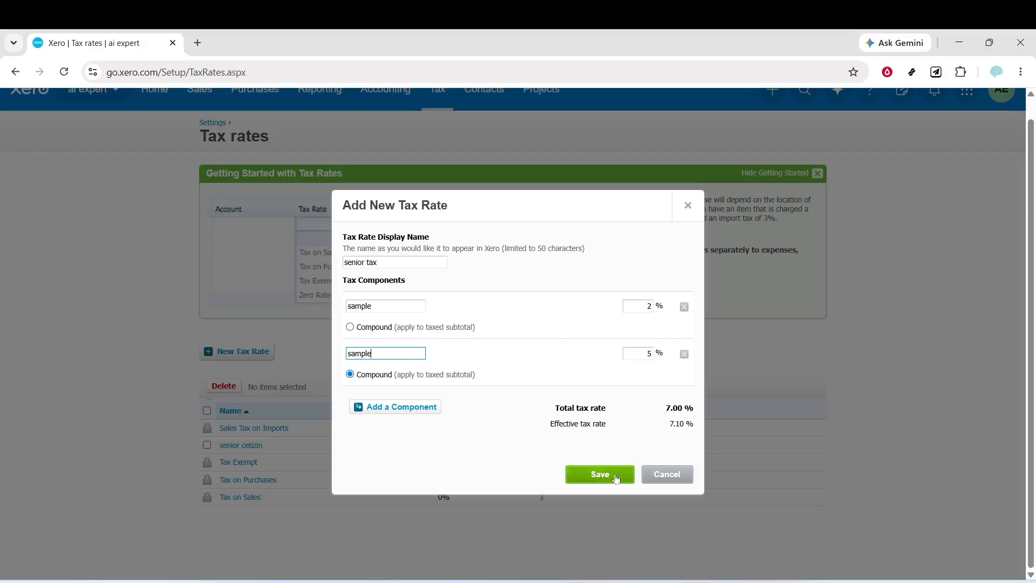